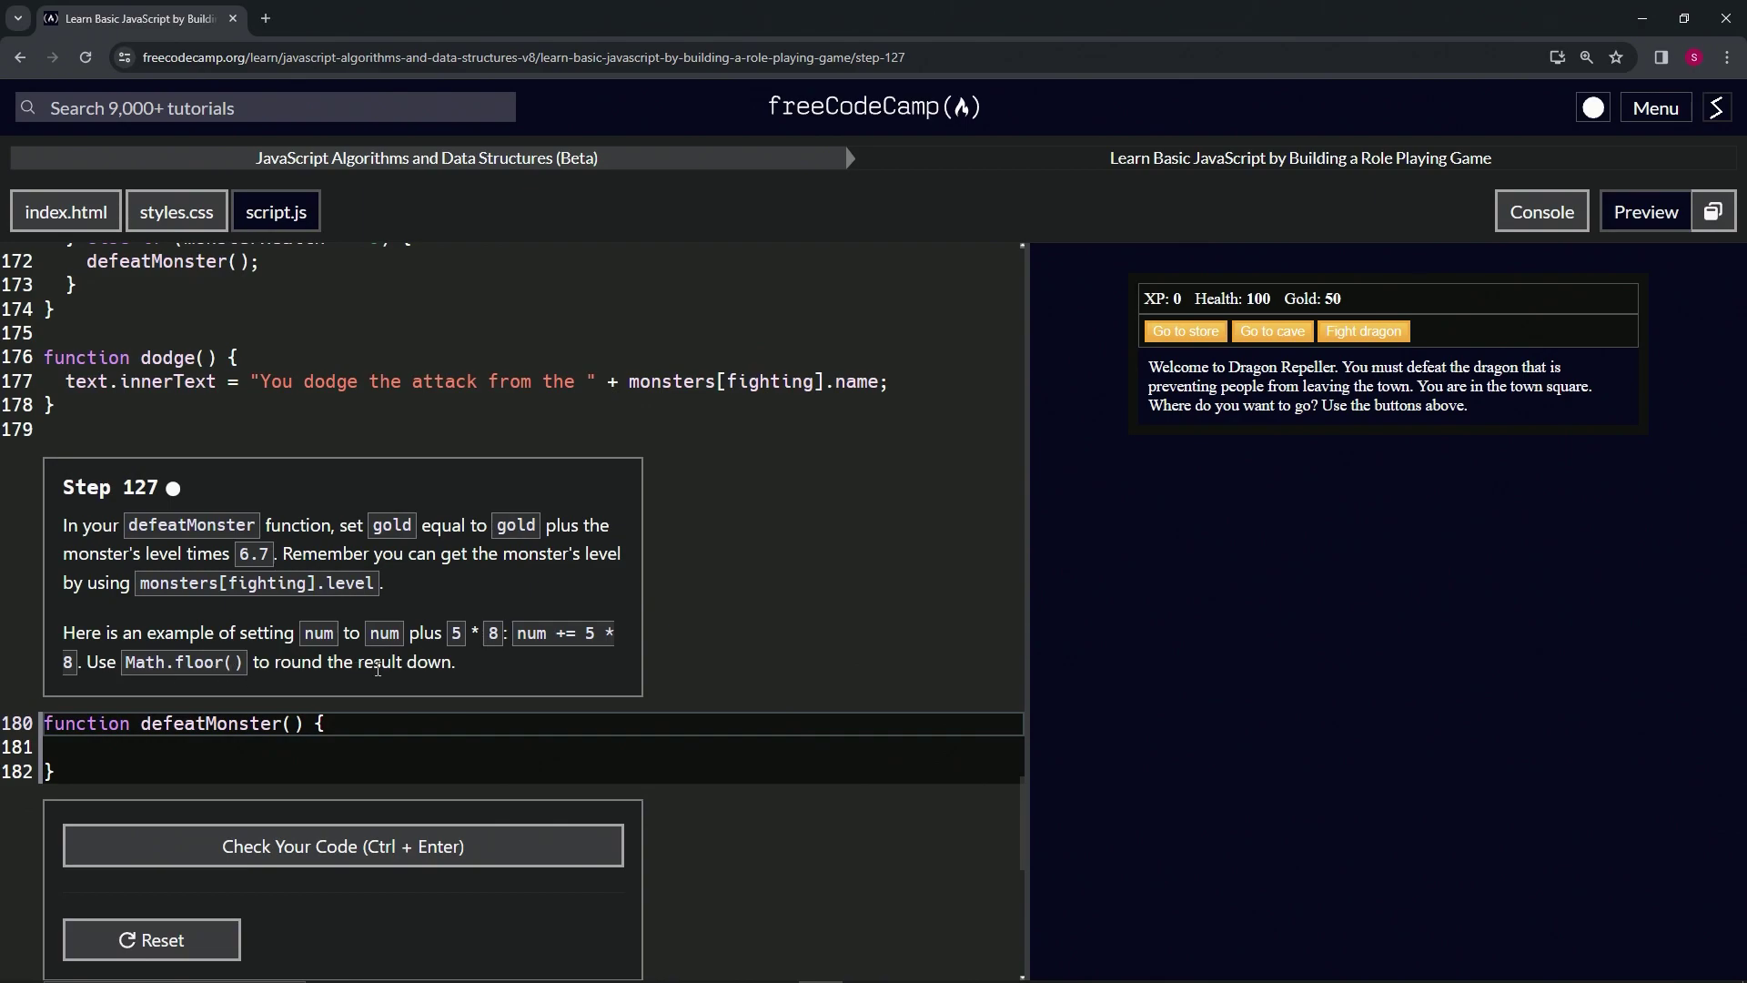
Start a gold += line in defeatMonster, pasting monsters[fighting]. copied from the dodge function
left_click(281, 755)
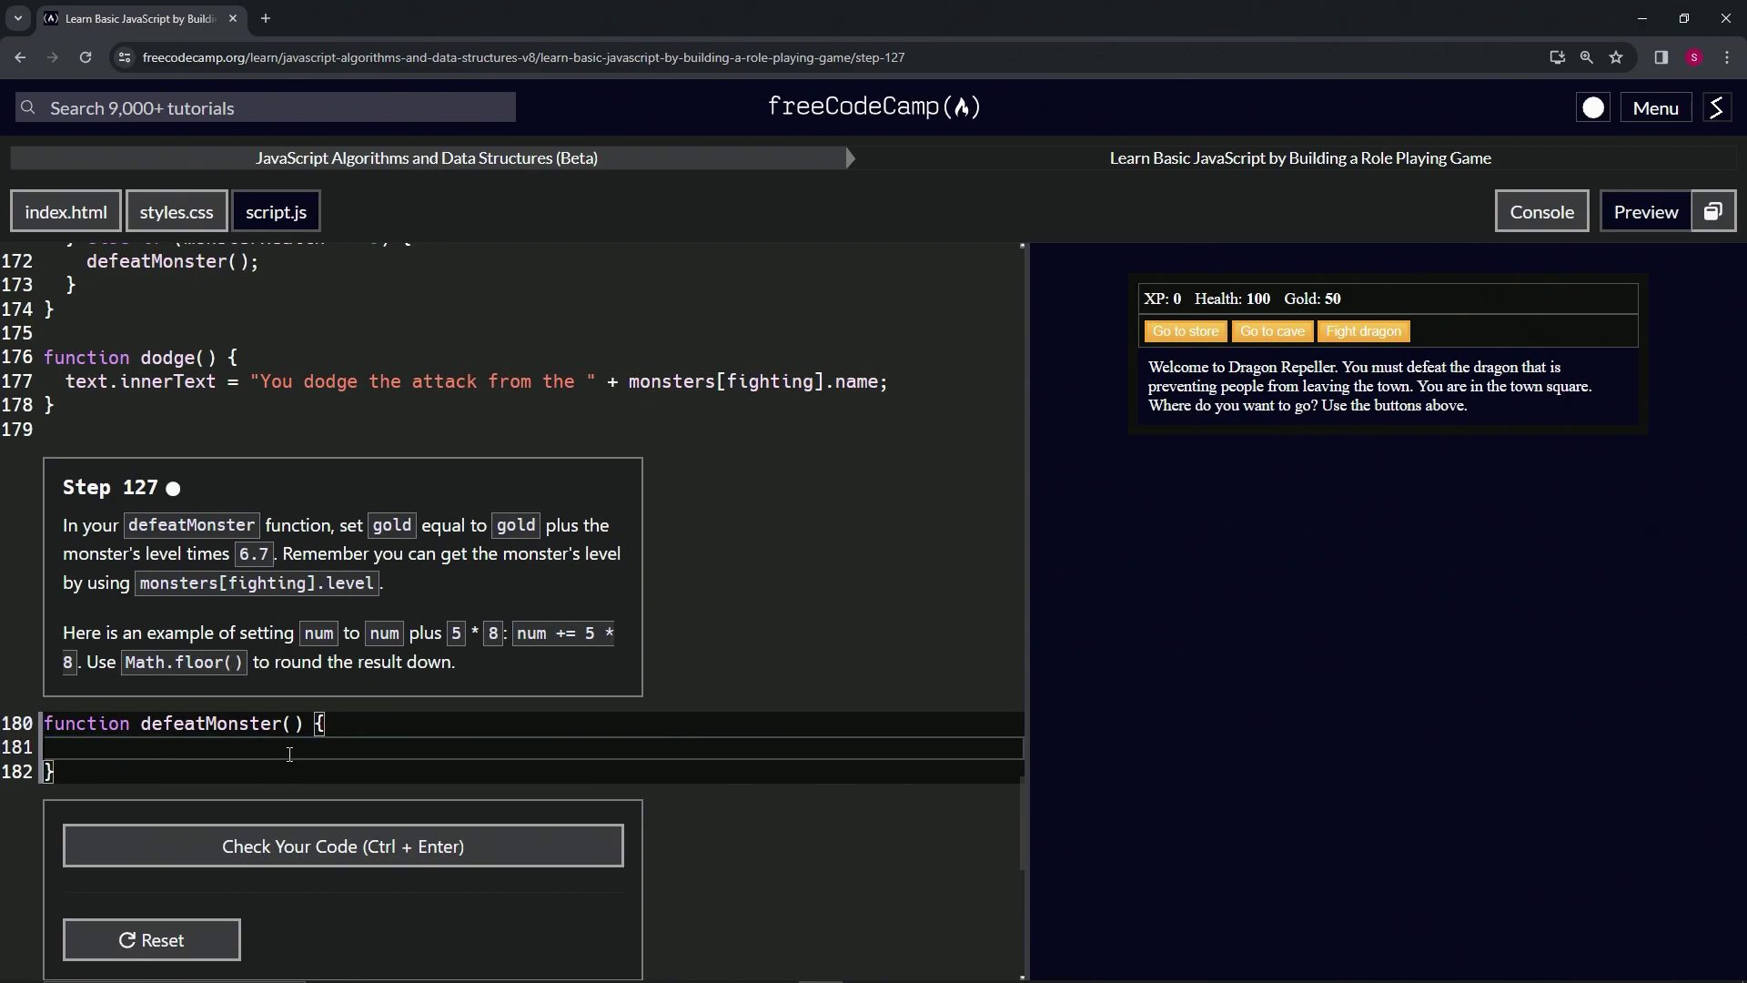
left_click(341, 728)
key("Down")
type("gol")
type("d +=")
left_click_drag(827, 383, 628, 382)
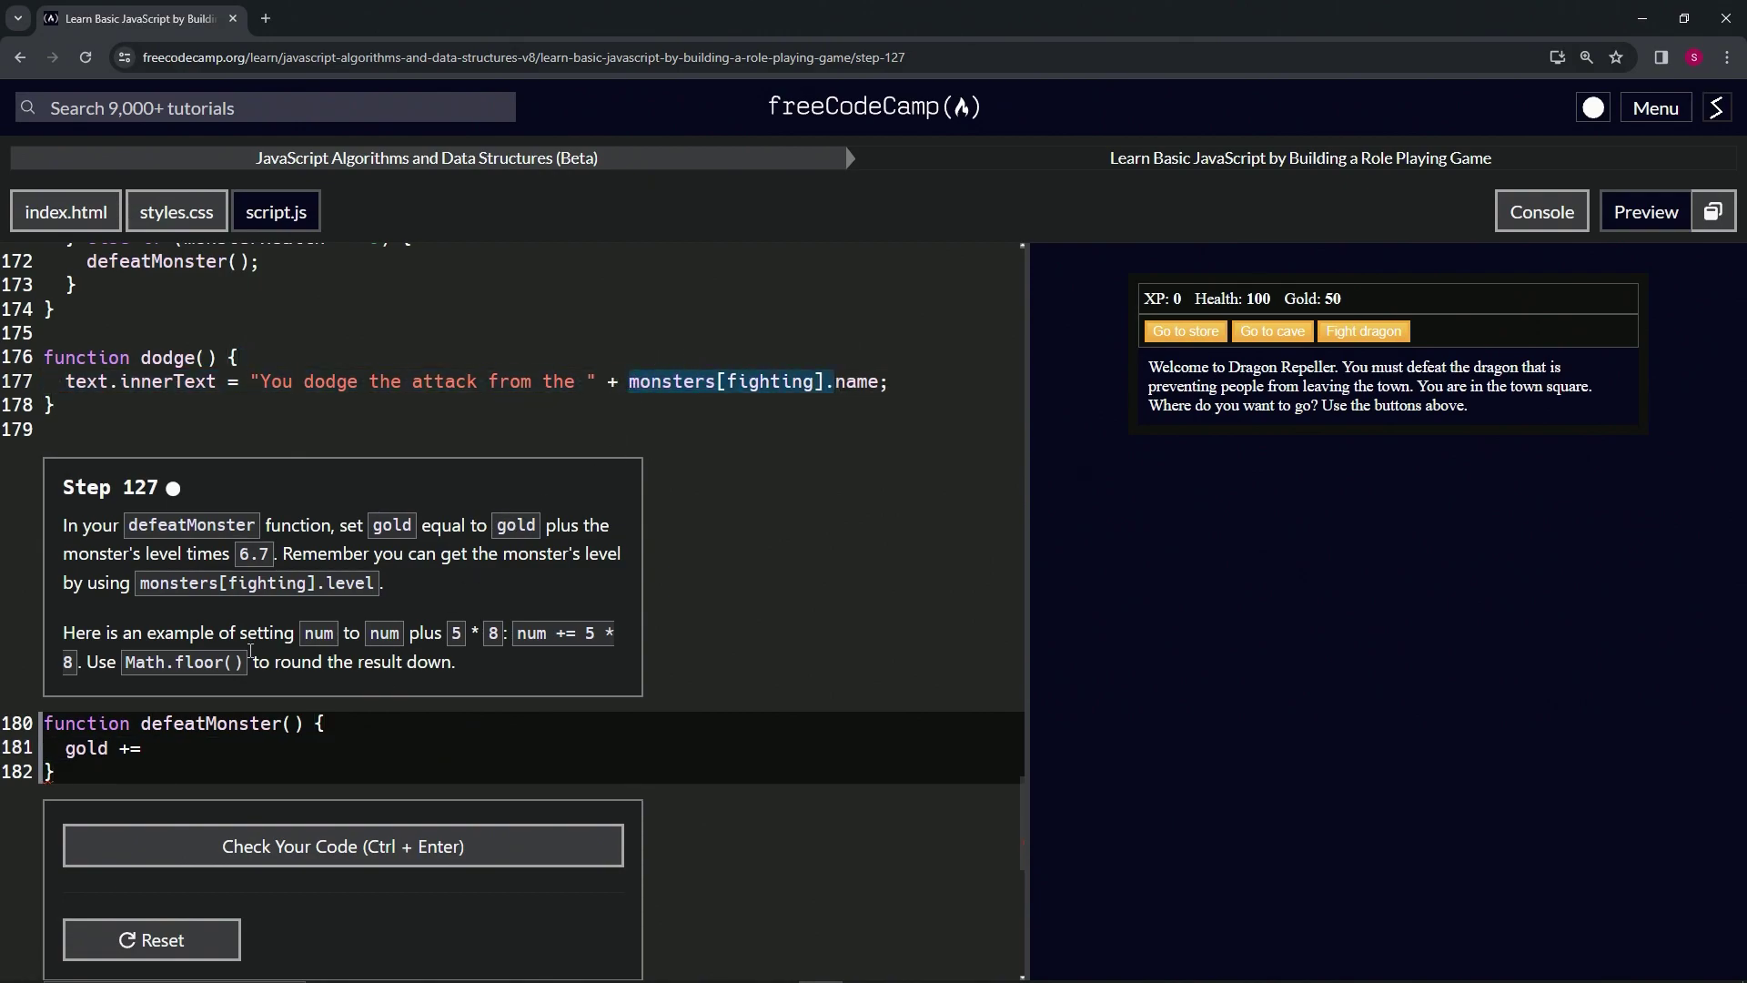
left_click(233, 749)
type("monsters[fighting].")
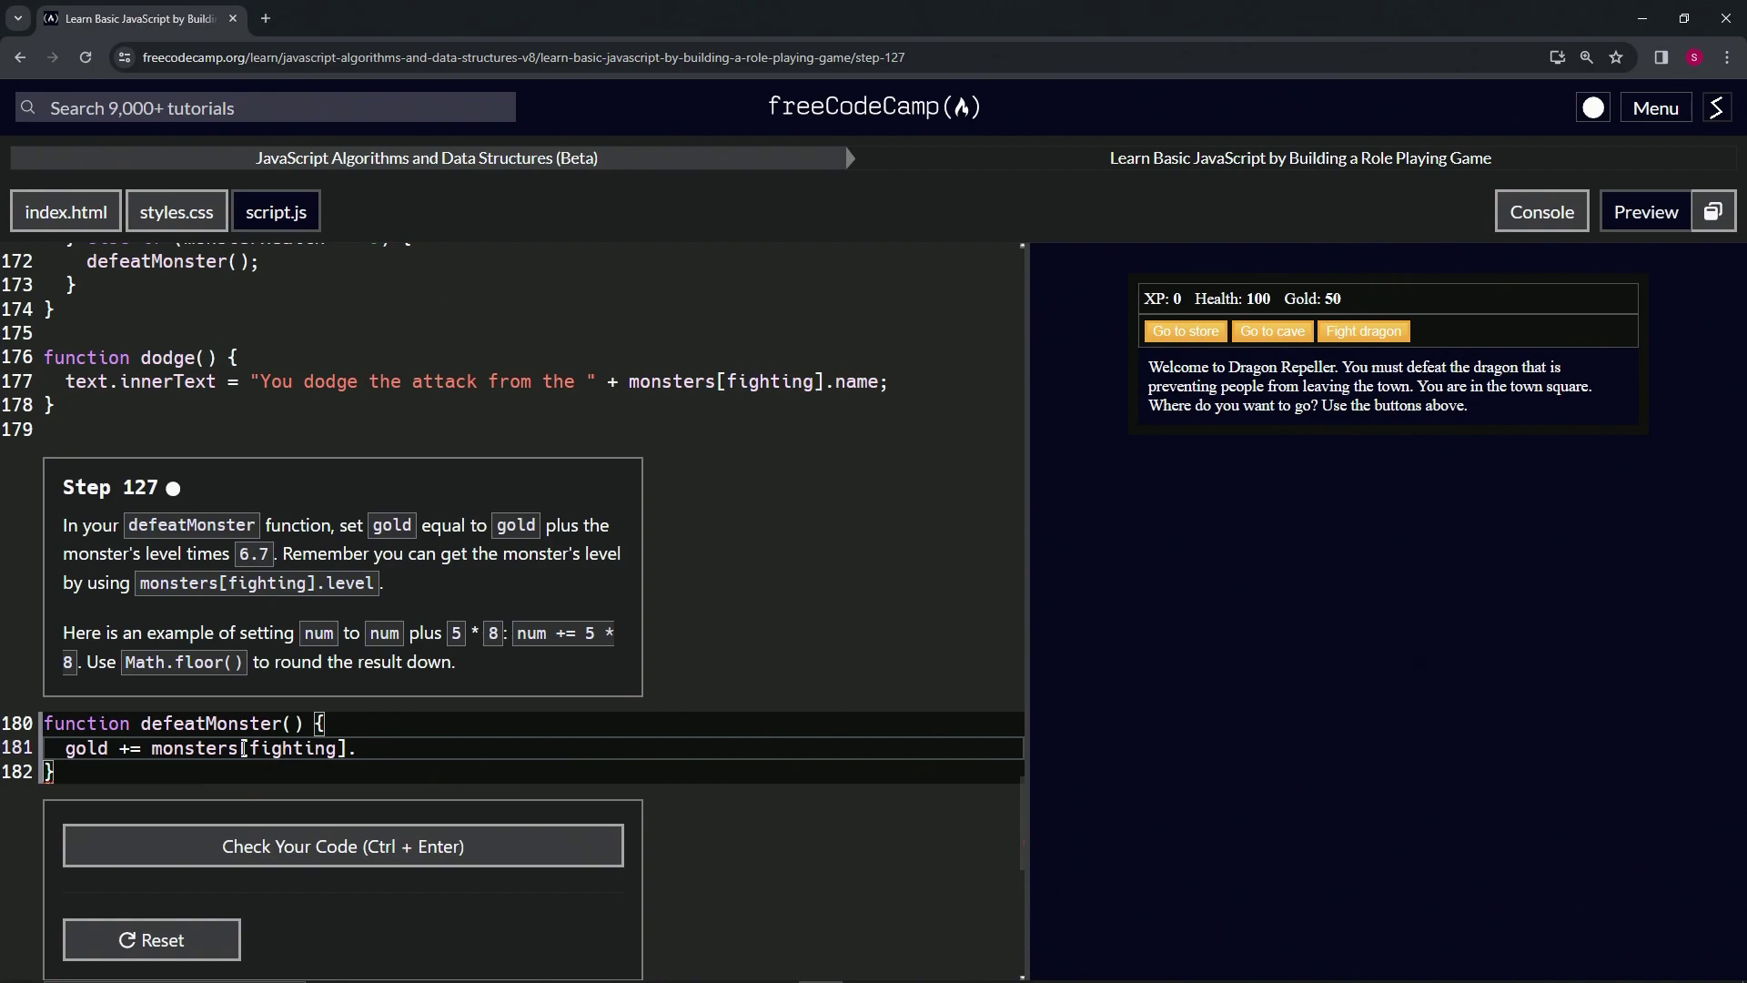
type("level")
type(" *")
type(" 6.7")
Wrap the monsters[fighting].level * 6.7 expression in parentheses for Math.floor
mouse_move(492, 753)
left_mouse_down()
mouse_move(129, 750)
mouse_move(151, 750)
left_mouse_up()
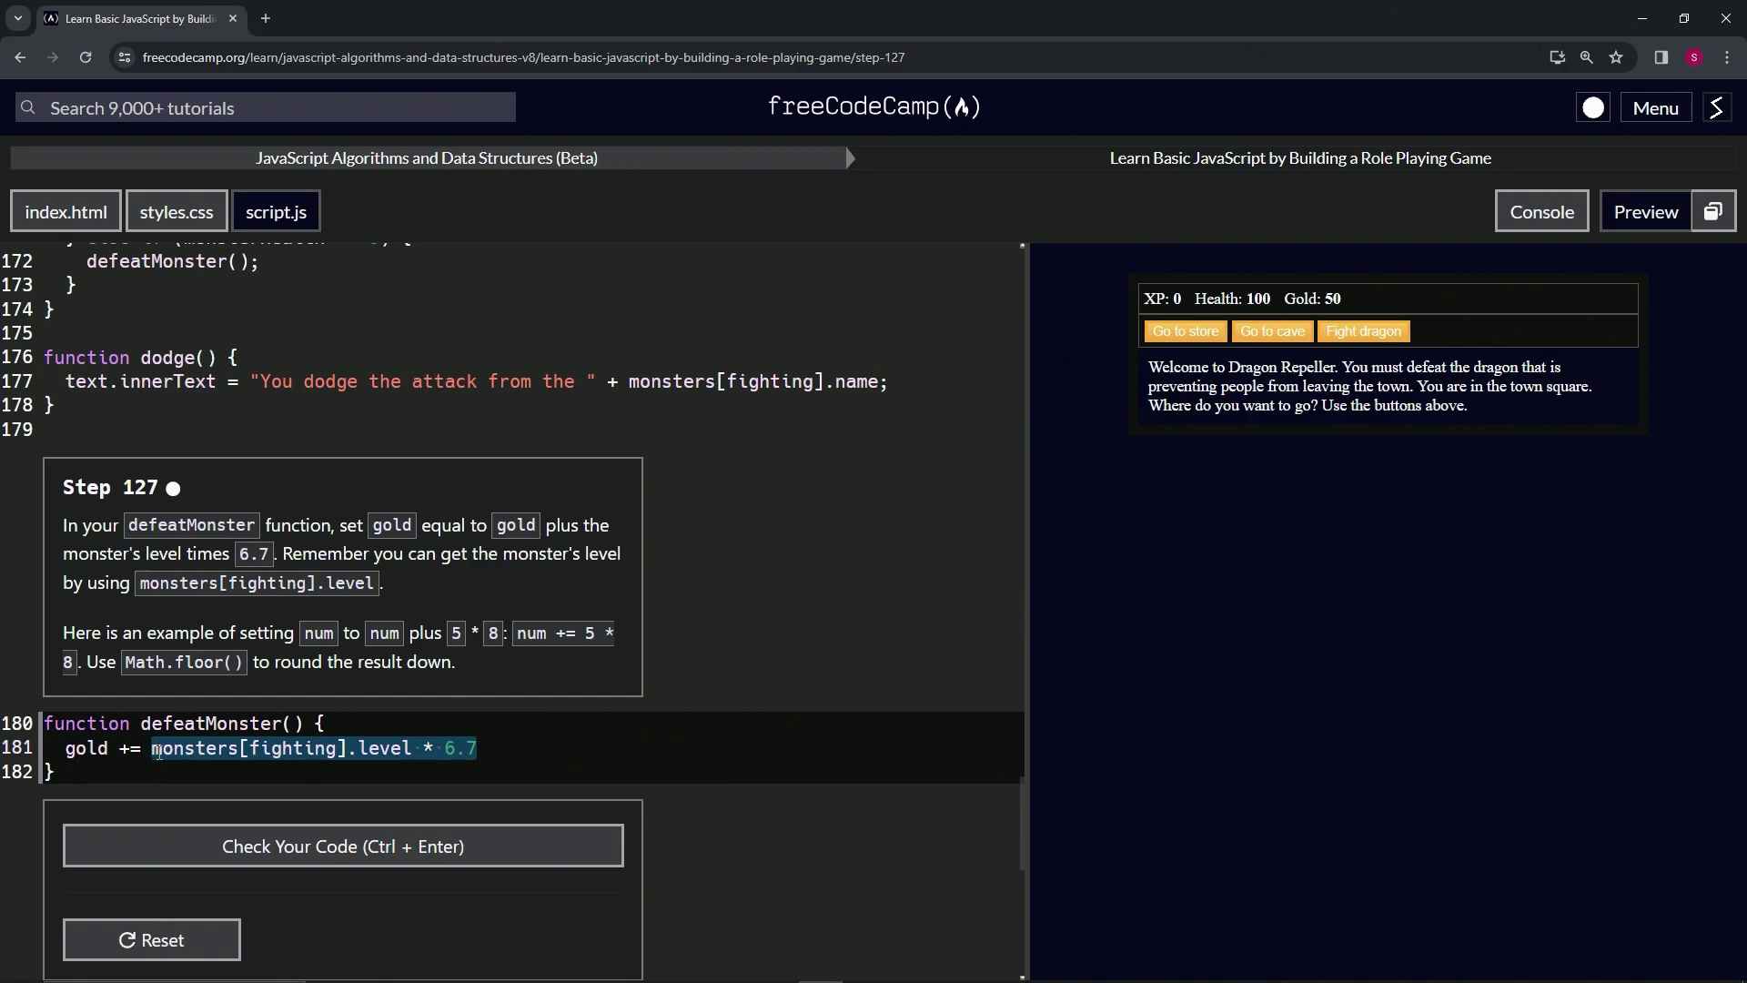
type("(")
key("Right")
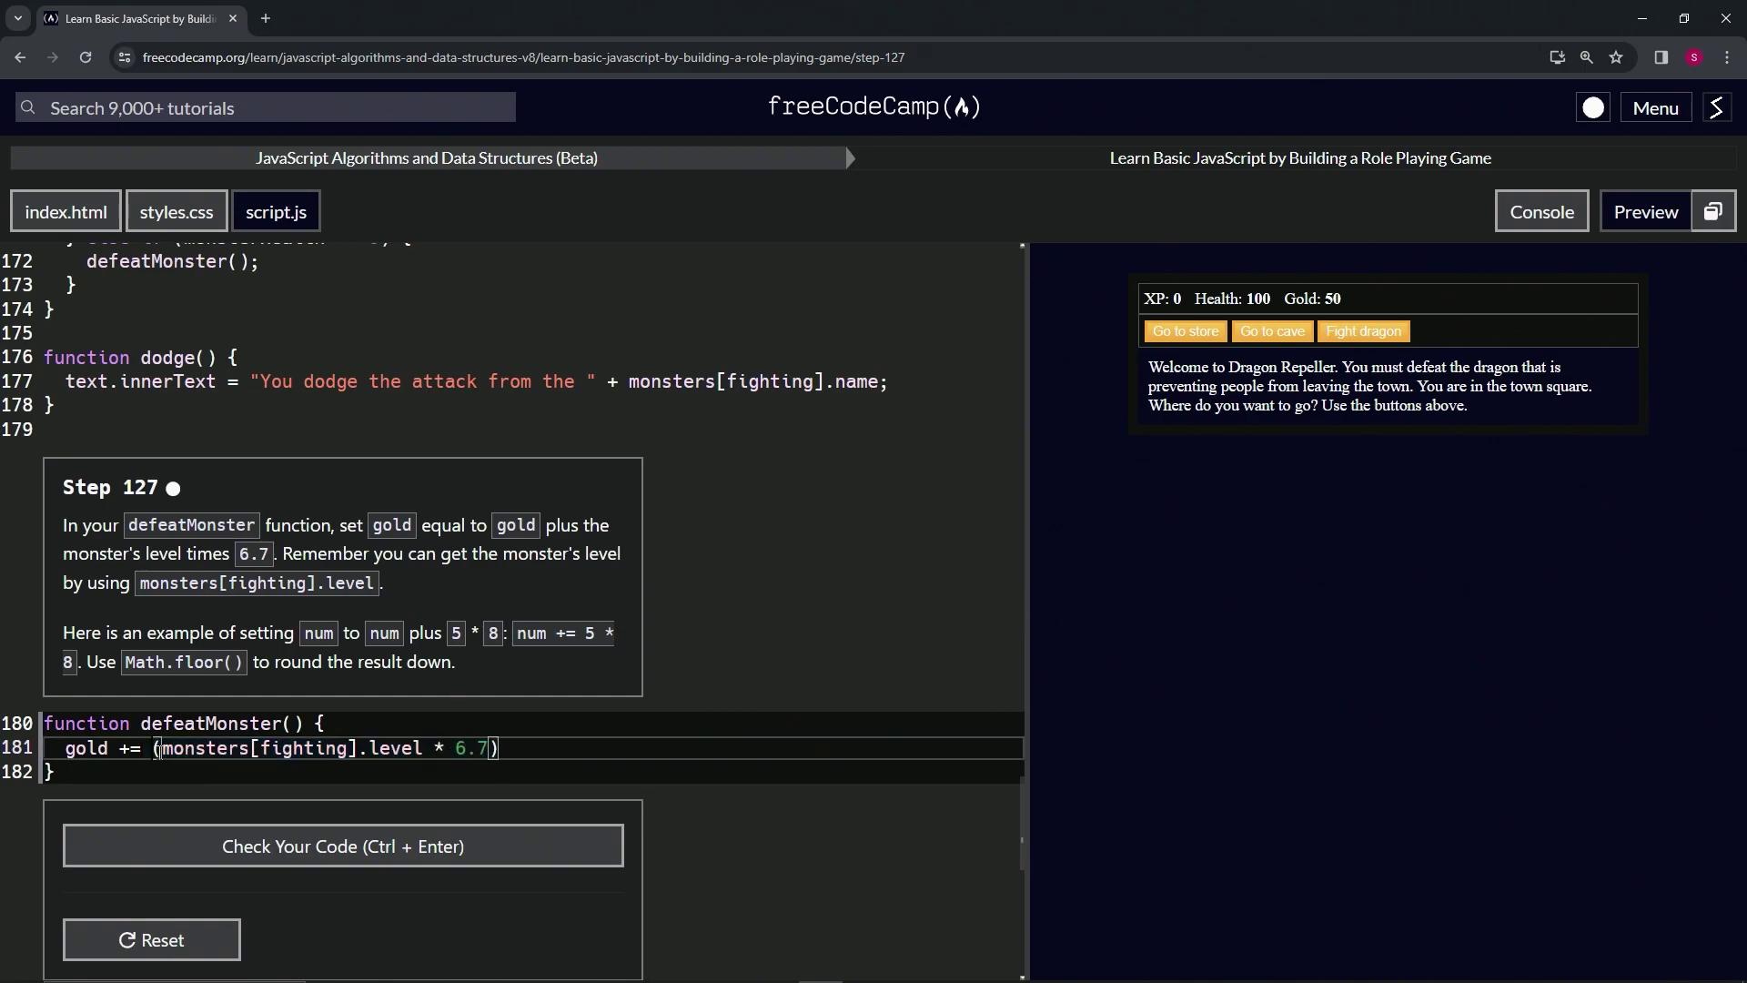
type("Math.")
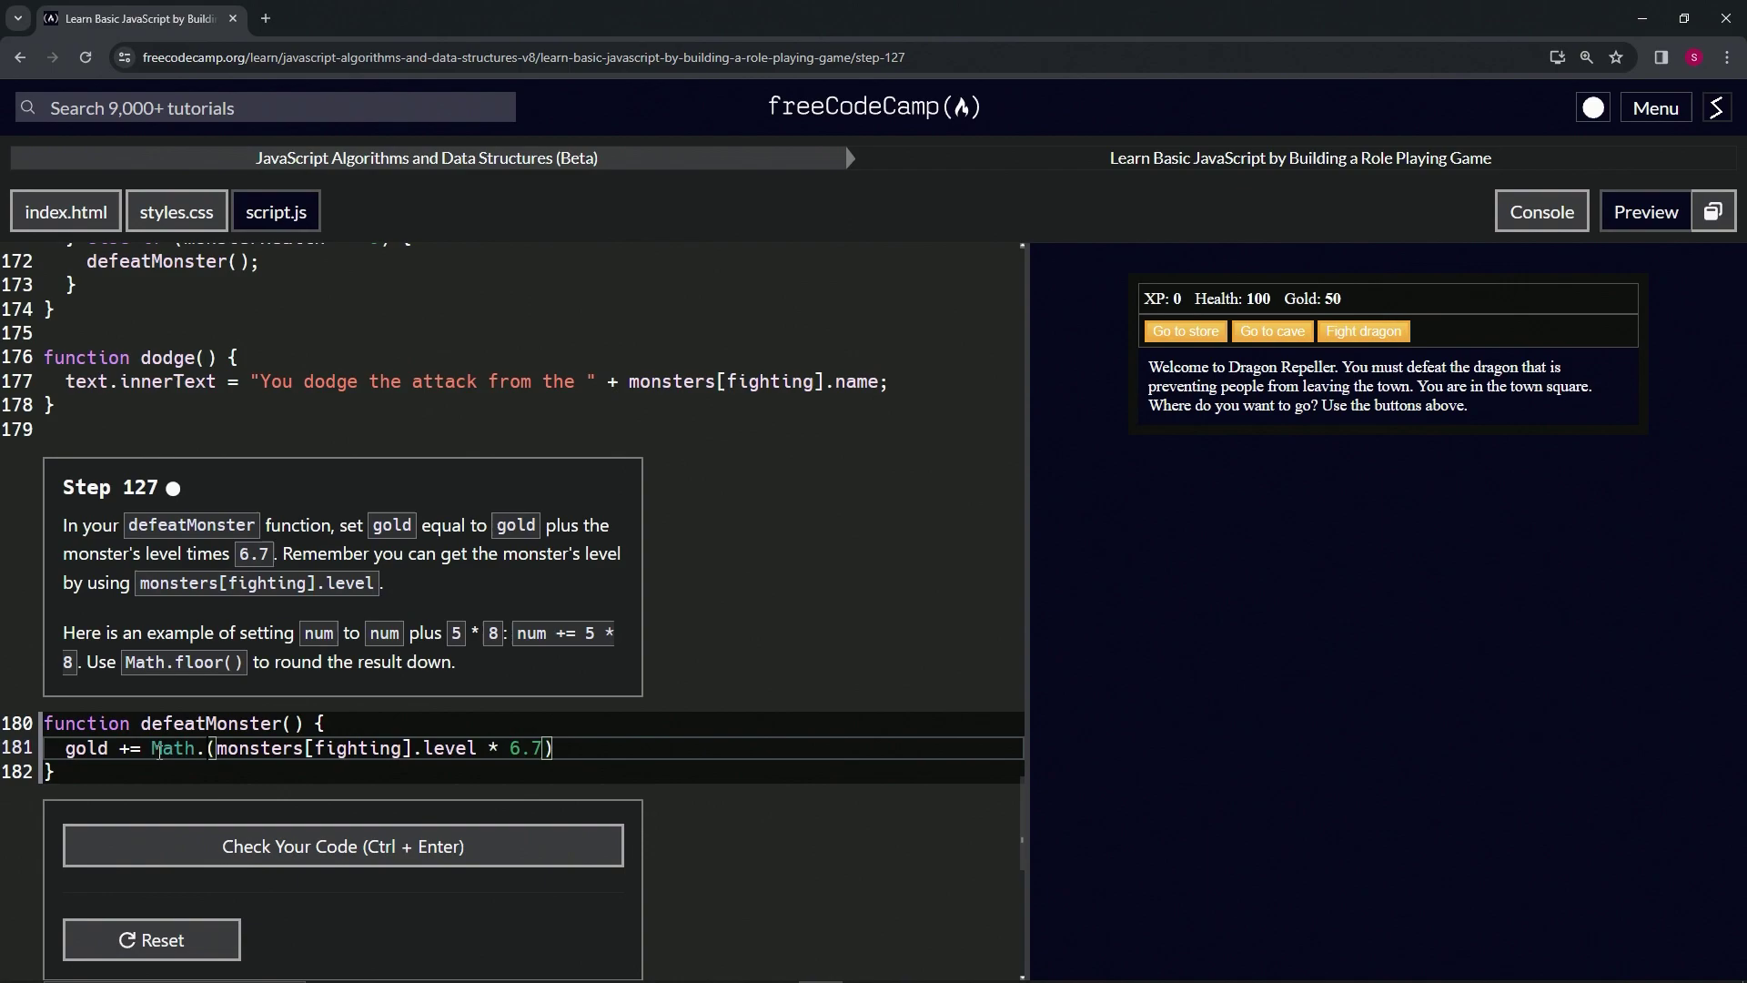
type("floor")
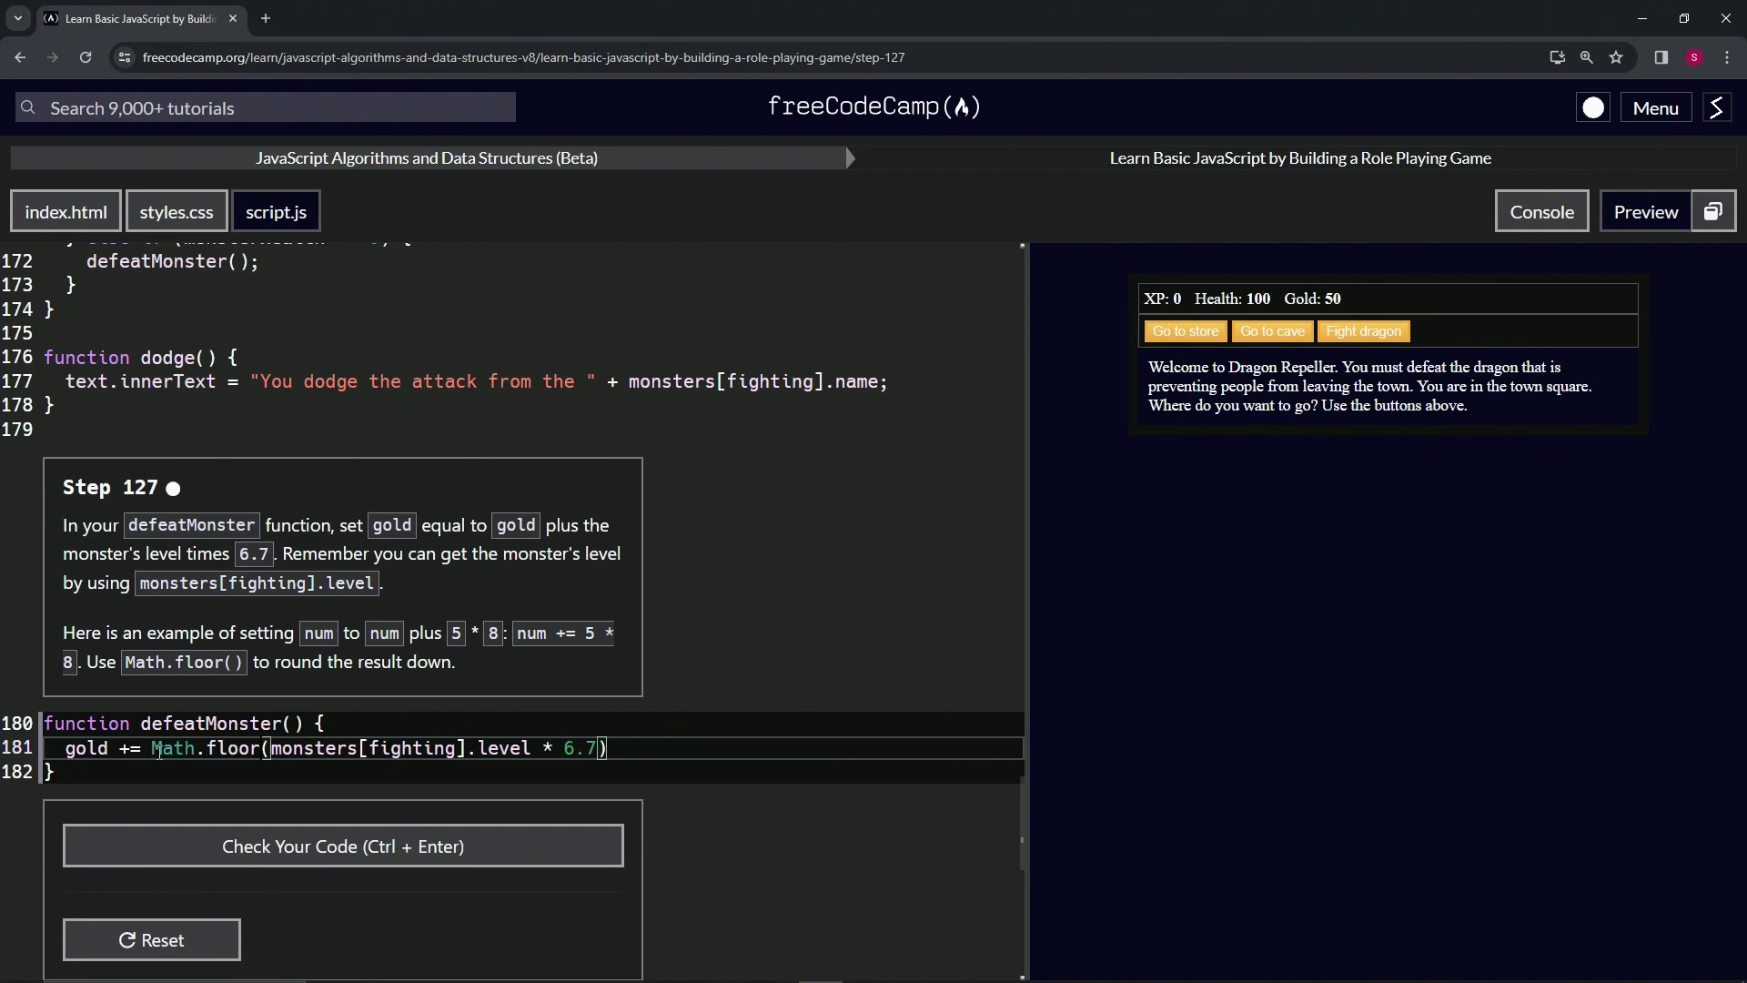
type(";")
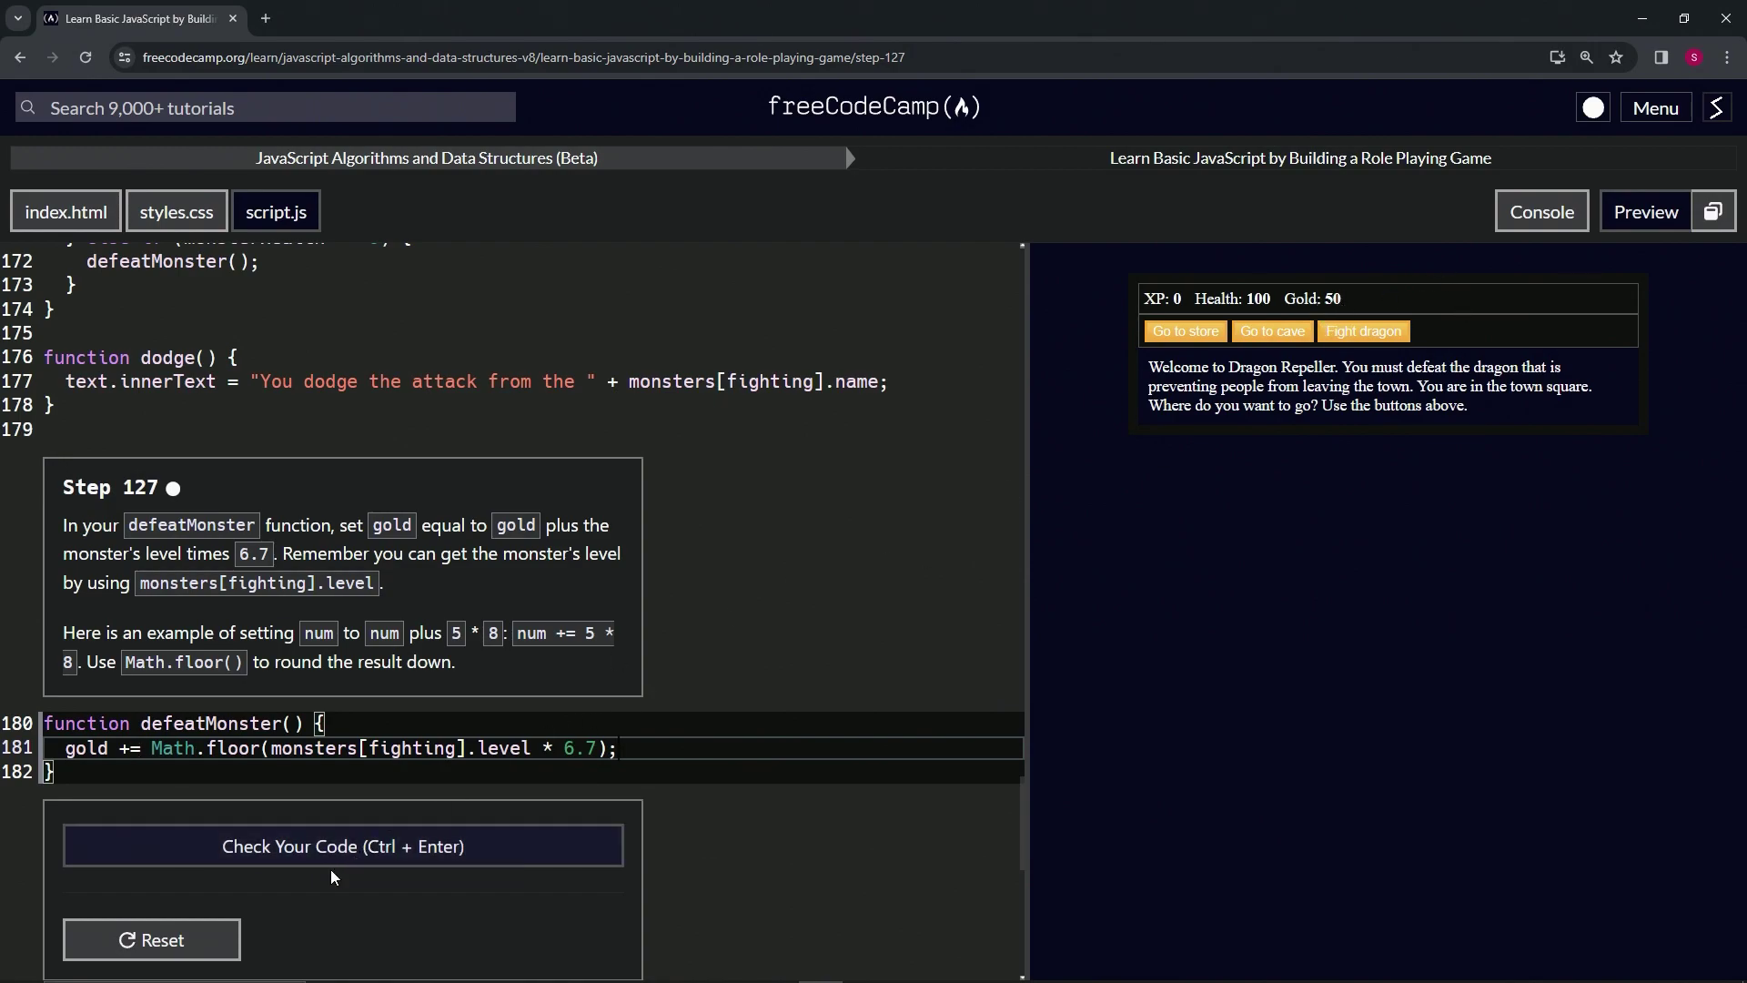
Check the code for step 127, then submit it and advance to step 128
left_click(348, 846)
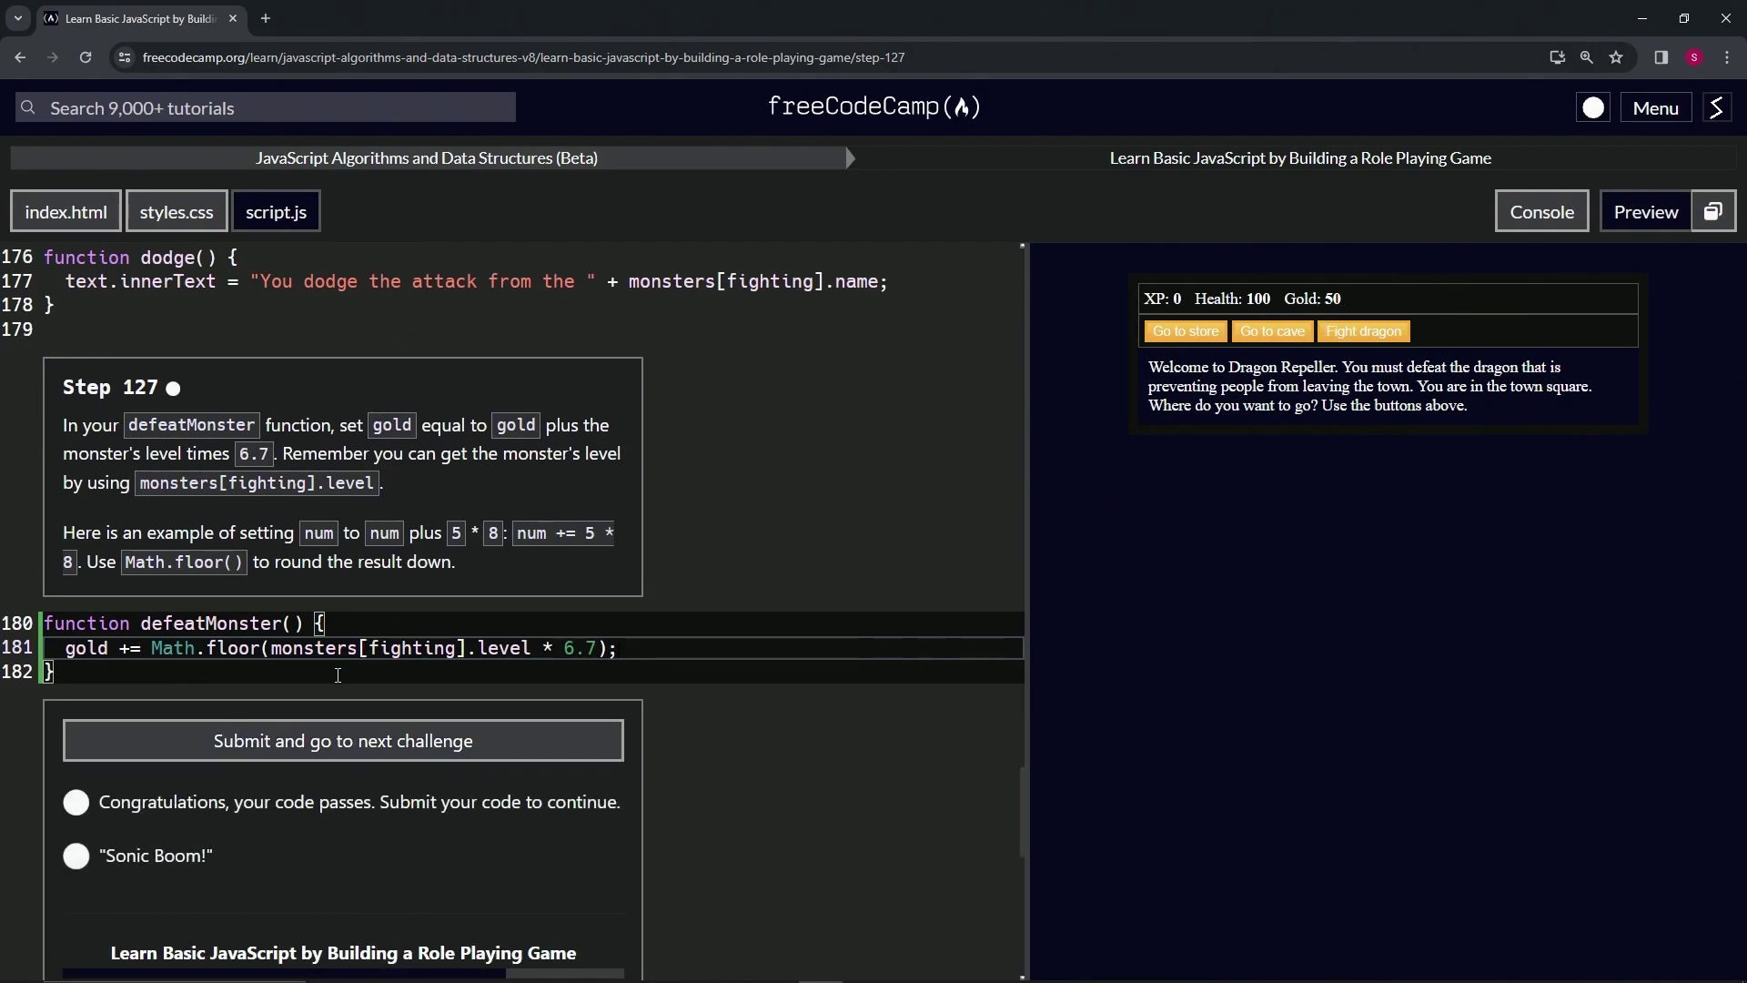
left_click(299, 746)
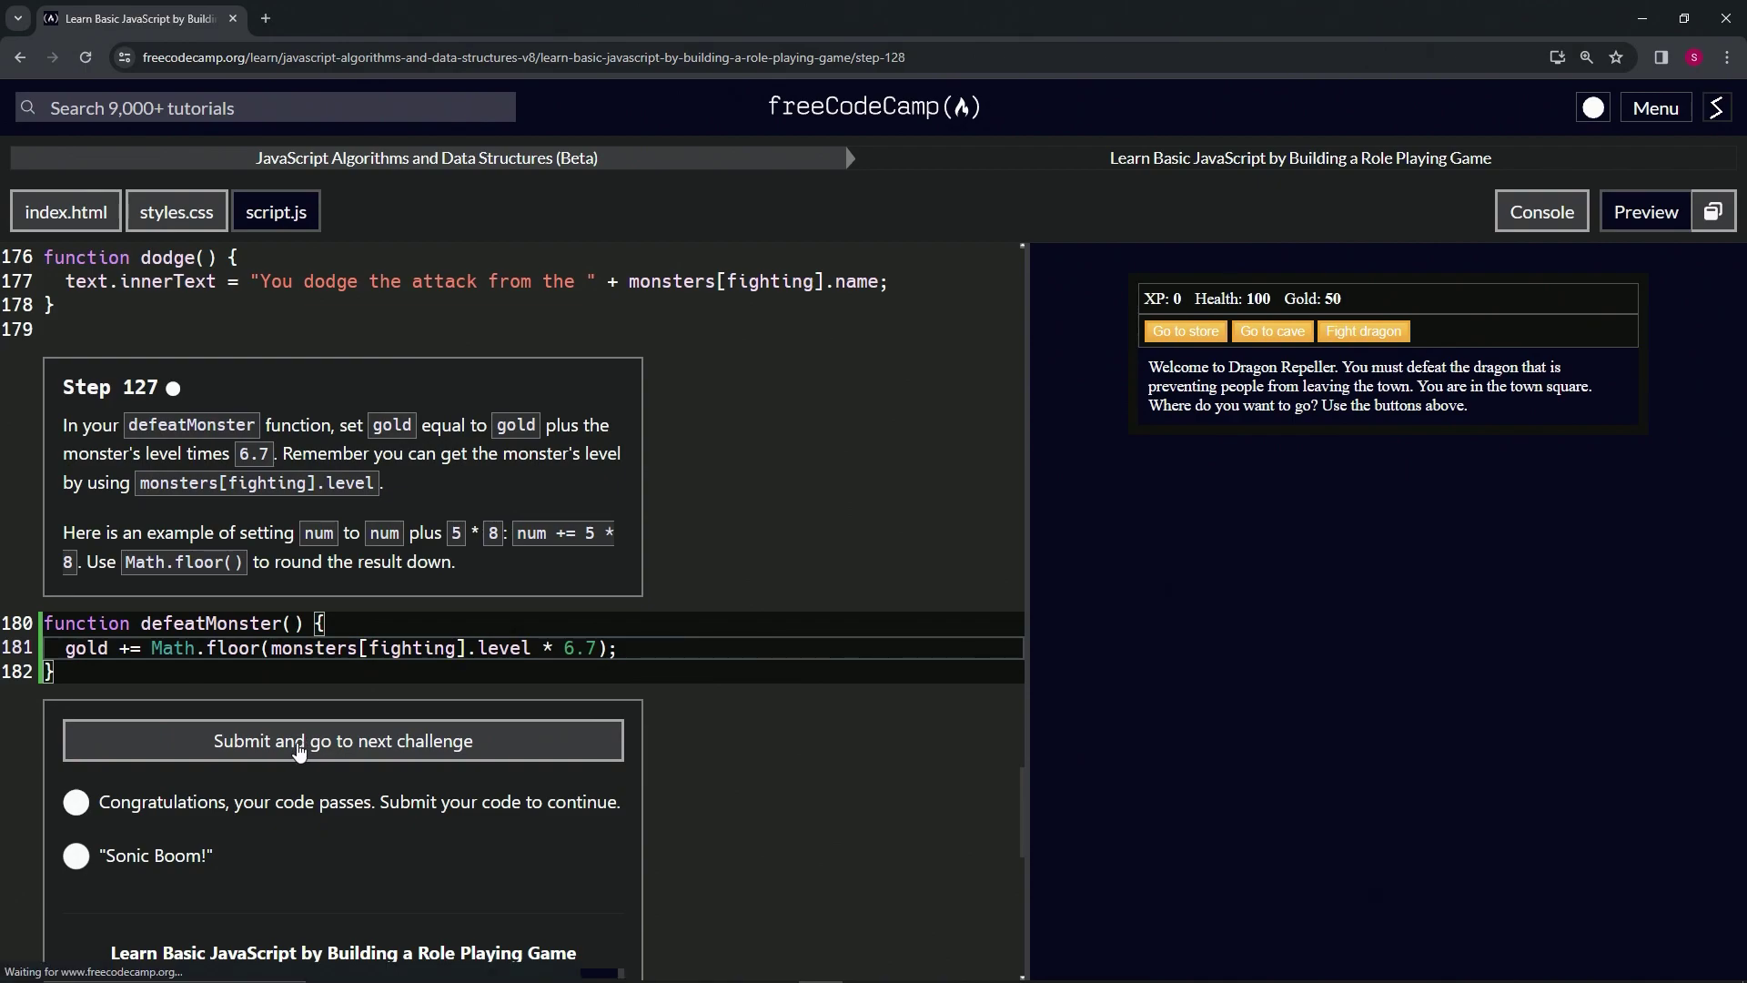